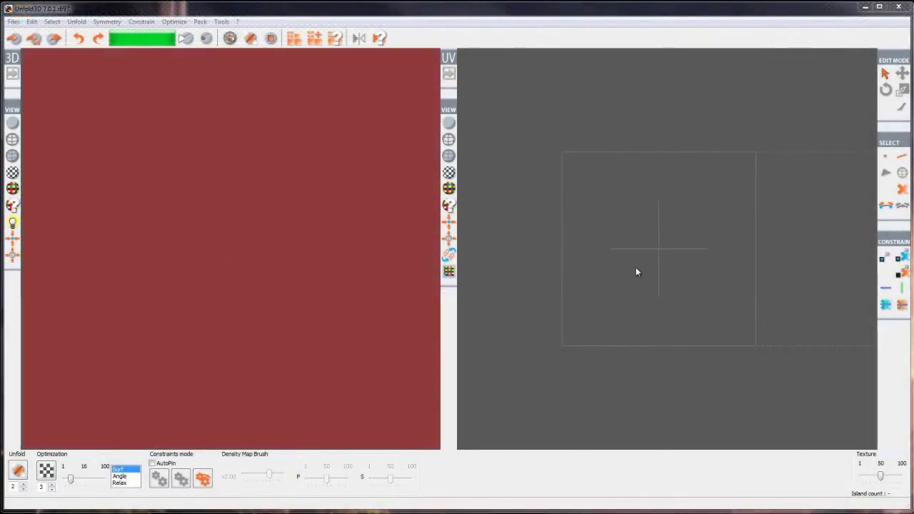
# Step: Load the male body OBJ, showing its 30-island UV layout with the head as the largest island
pyautogui.click(646, 266)
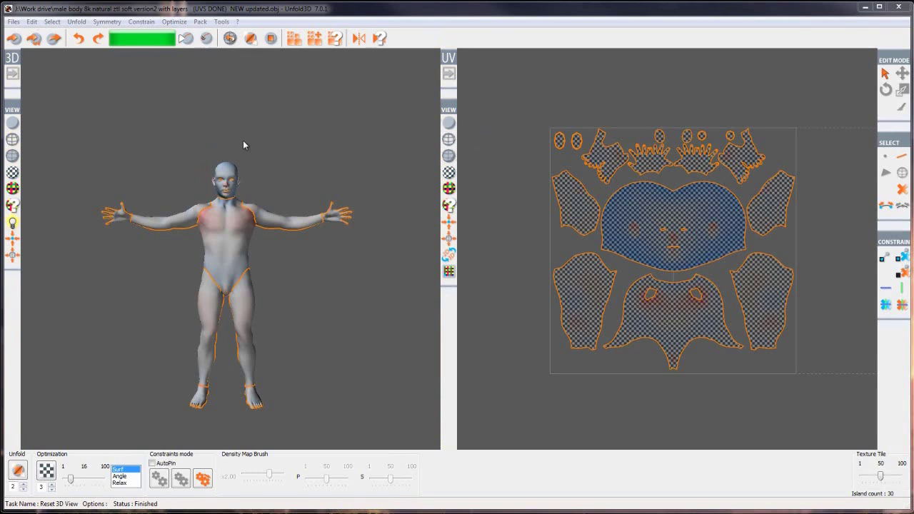
pyautogui.click(13, 75)
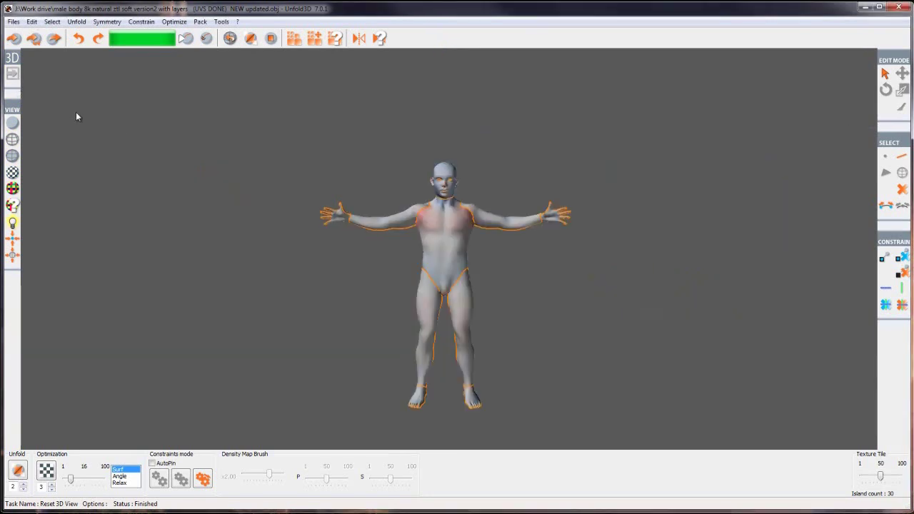
pyautogui.click(12, 74)
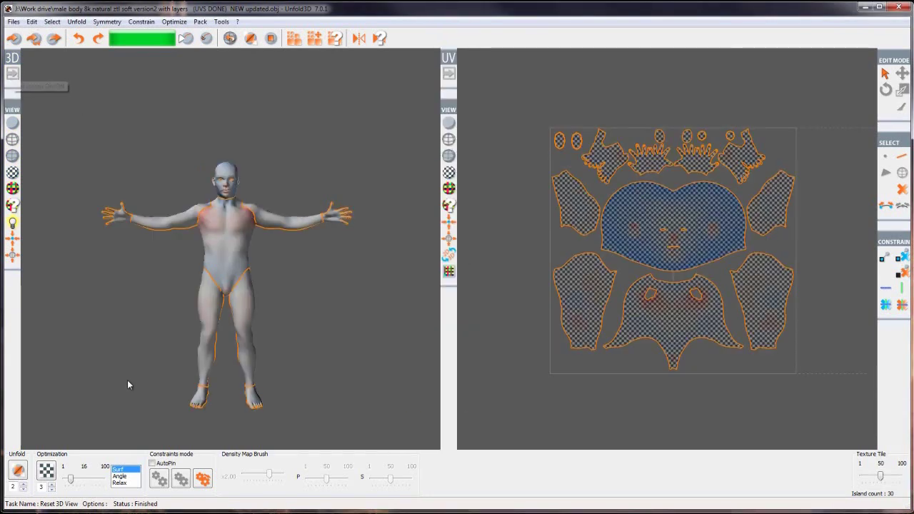
pyautogui.click(448, 73)
pyautogui.click(13, 73)
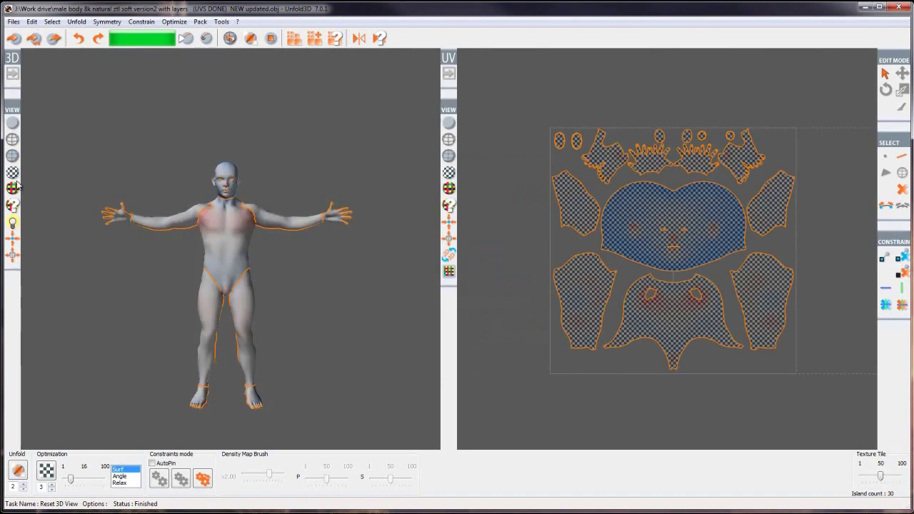
# Step: Preview the body as bare wireframe, polygons with wireframe, checkerboard, then numbered-grid texture
pyautogui.click(12, 139)
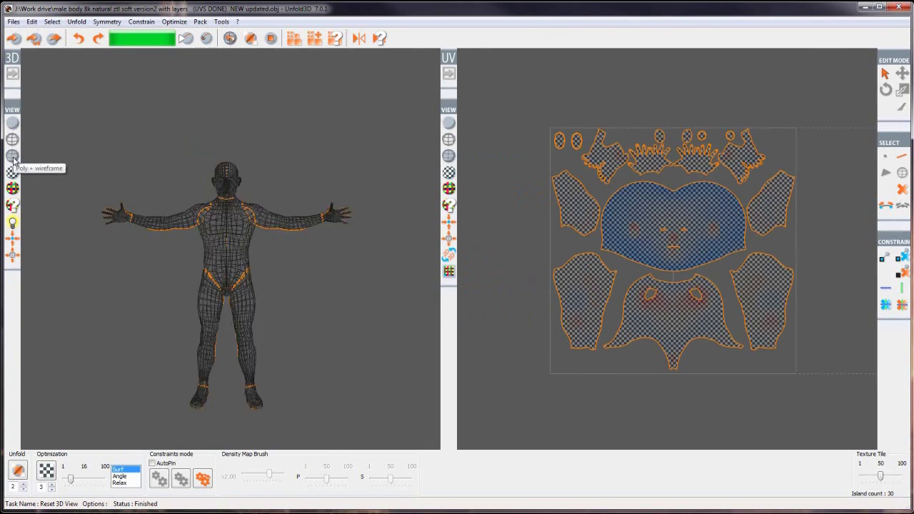
pyautogui.click(12, 157)
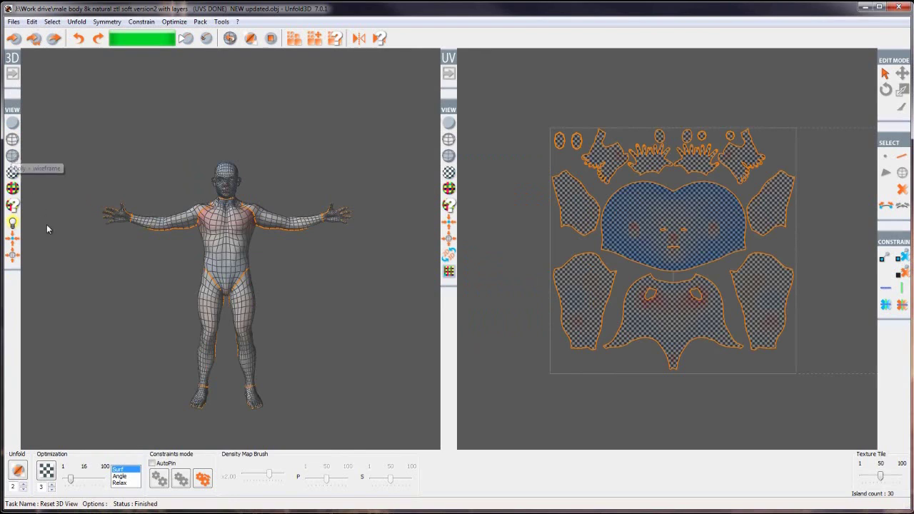
pyautogui.click(12, 173)
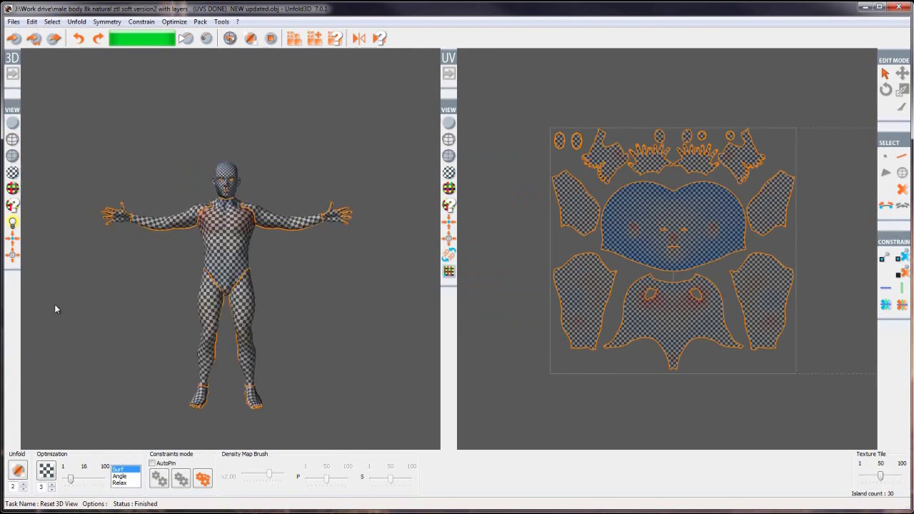
pyautogui.click(13, 189)
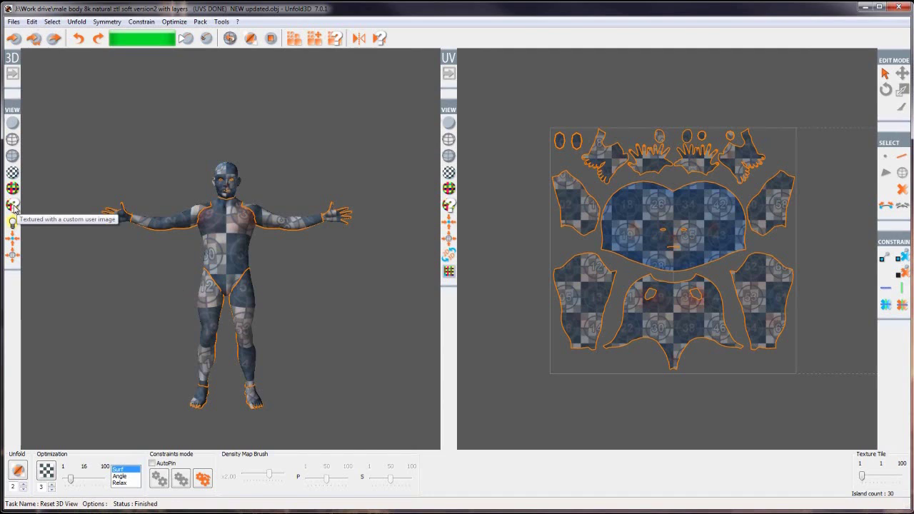
# Step: Return the model to plain shaded display, checking the Files menu without loading anything
pyautogui.click(13, 206)
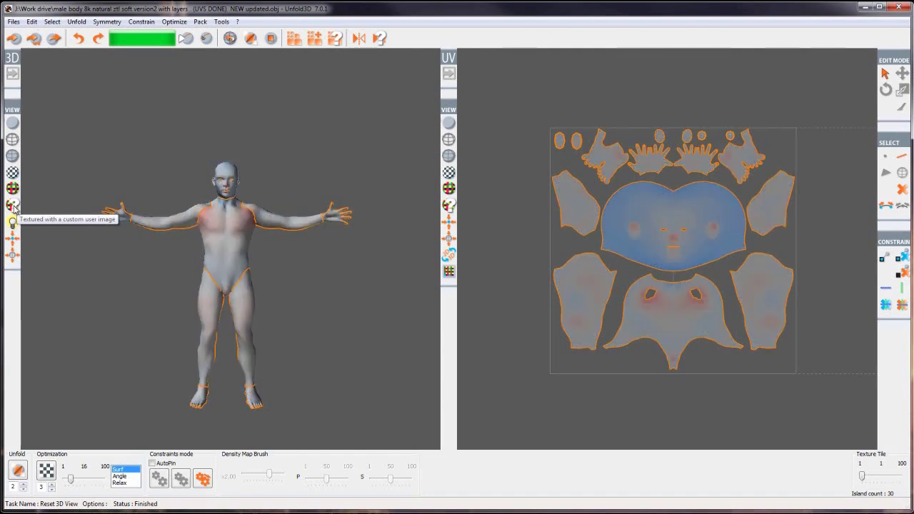
pyautogui.click(14, 23)
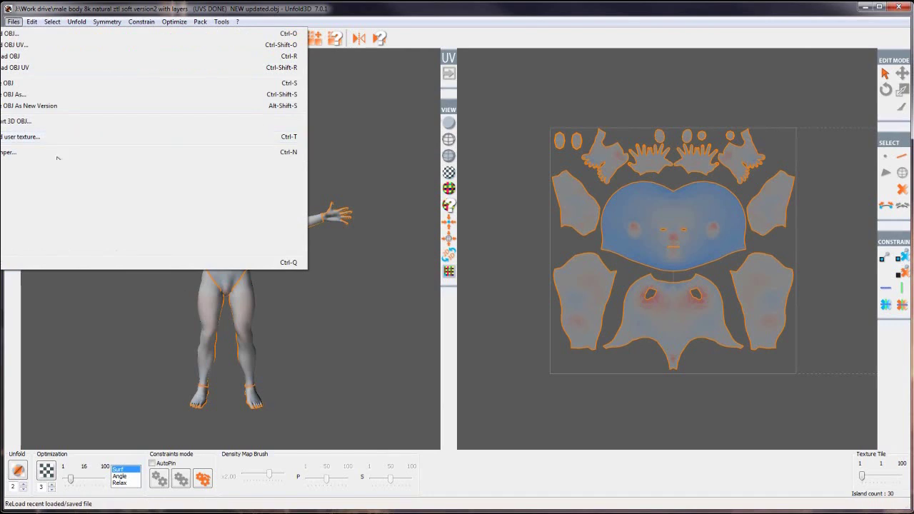
pyautogui.click(119, 333)
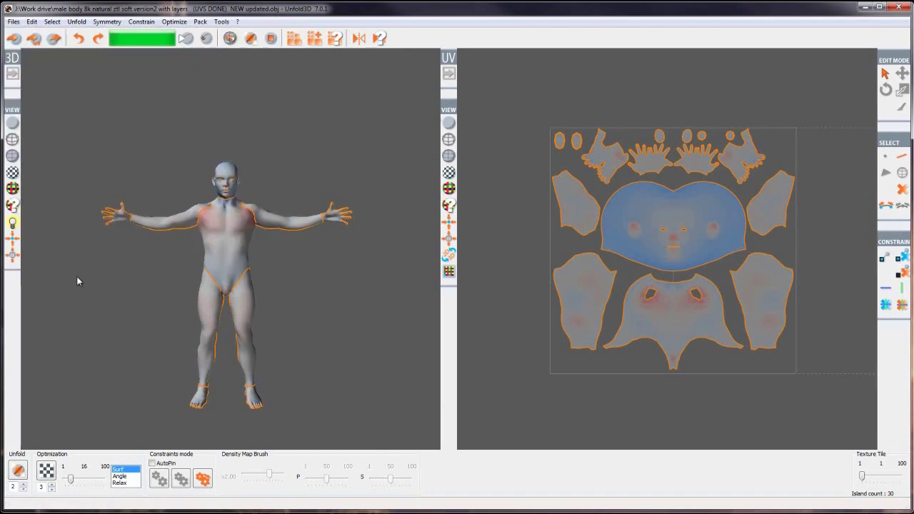
# Step: Toggle the model's lighting off and on twice, leaving it on
pyautogui.click(13, 223)
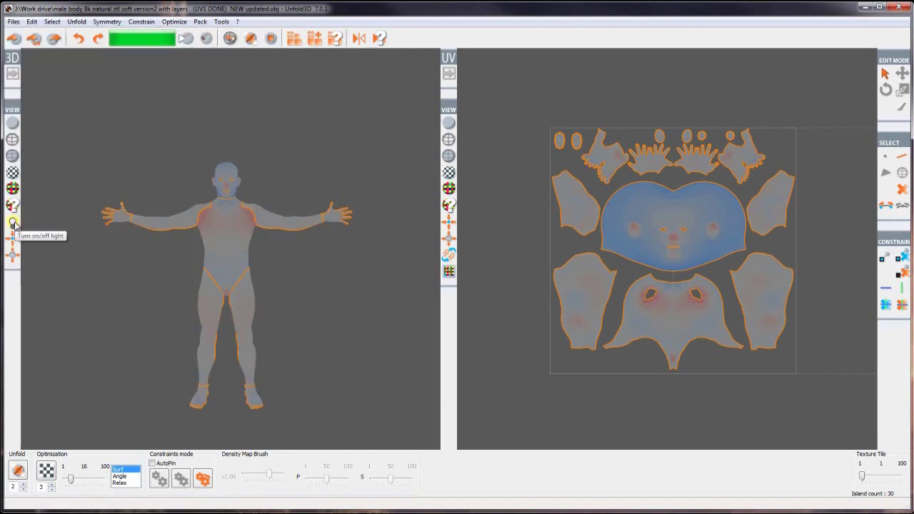
pyautogui.click(13, 223)
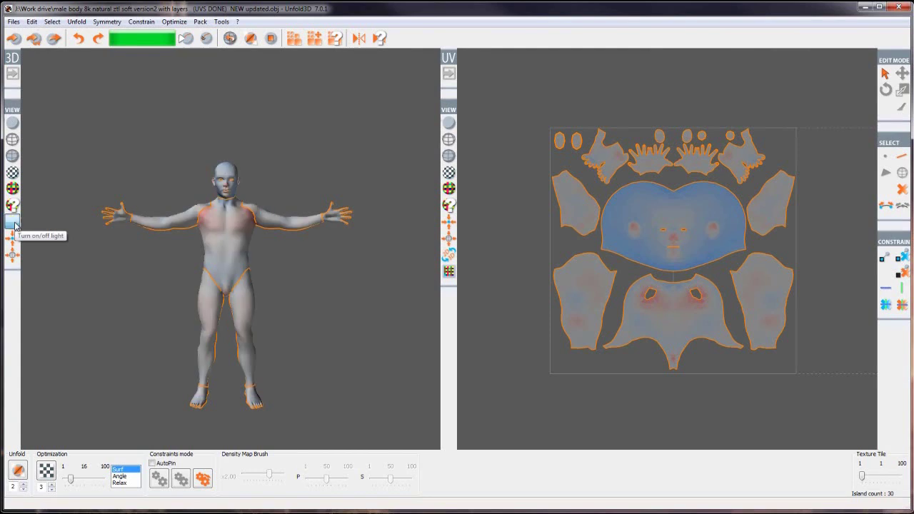
pyautogui.click(13, 223)
pyautogui.click(12, 223)
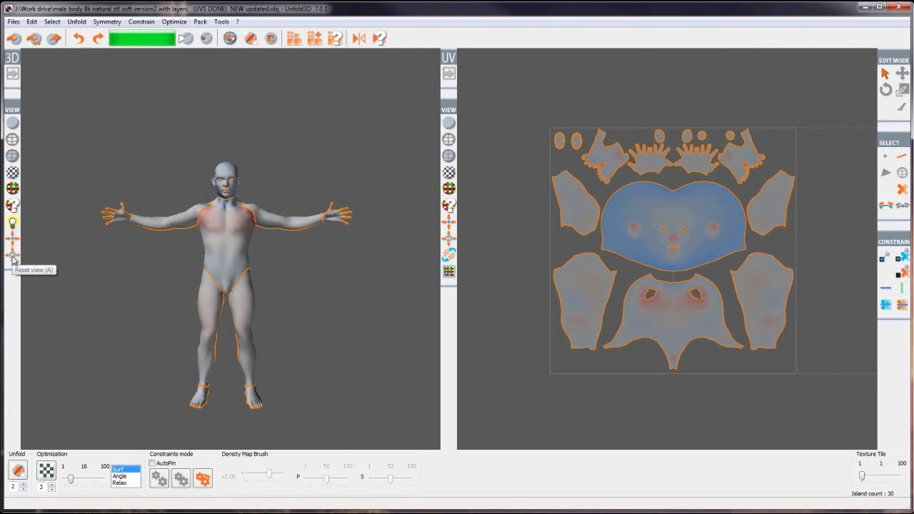
pyautogui.click(12, 259)
pyautogui.scroll(-2, 120, 300)
pyautogui.scroll(4, 120, 302)
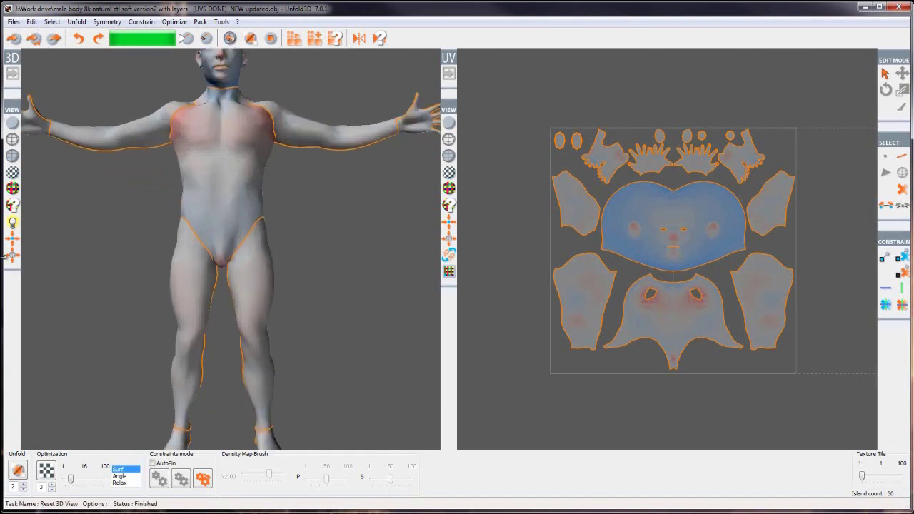
pyautogui.click(12, 259)
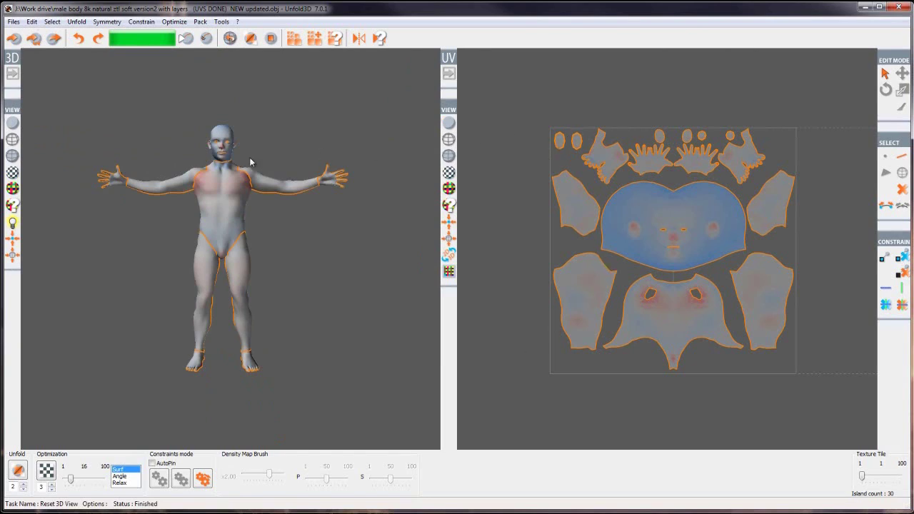
pyautogui.click(449, 271)
pyautogui.click(449, 271)
pyautogui.click(449, 271)
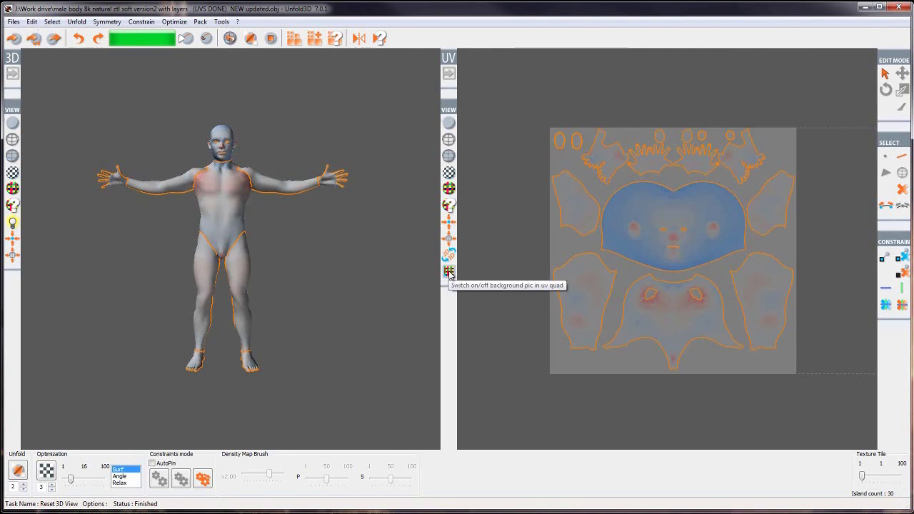
pyautogui.click(449, 271)
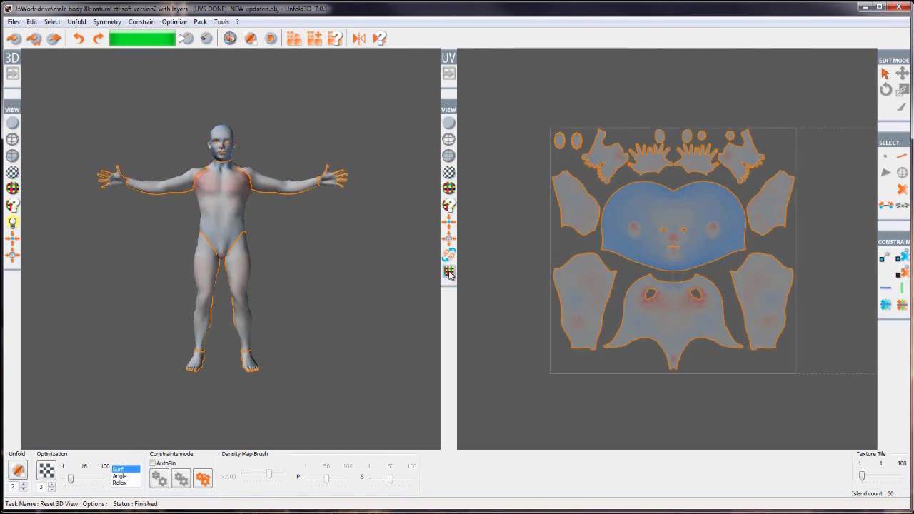
pyautogui.click(449, 271)
pyautogui.click(449, 271)
pyautogui.click(449, 271)
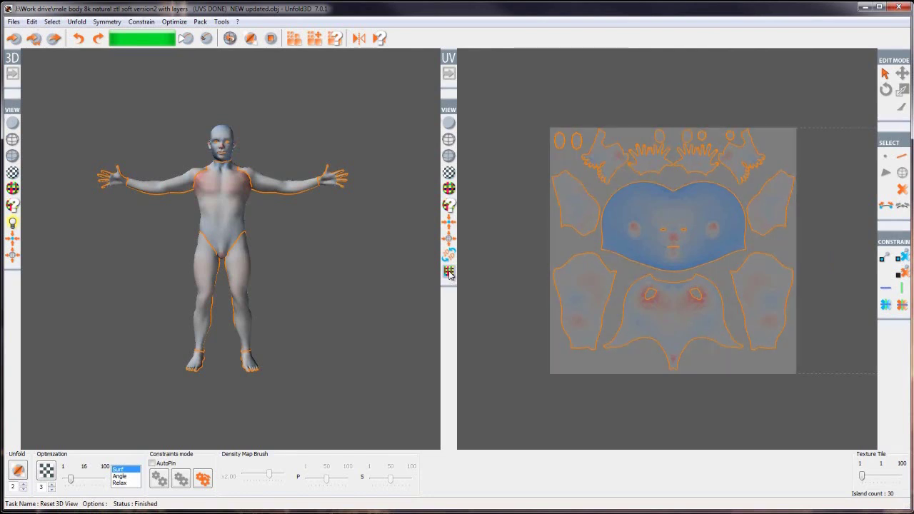
pyautogui.click(449, 272)
pyautogui.click(449, 272)
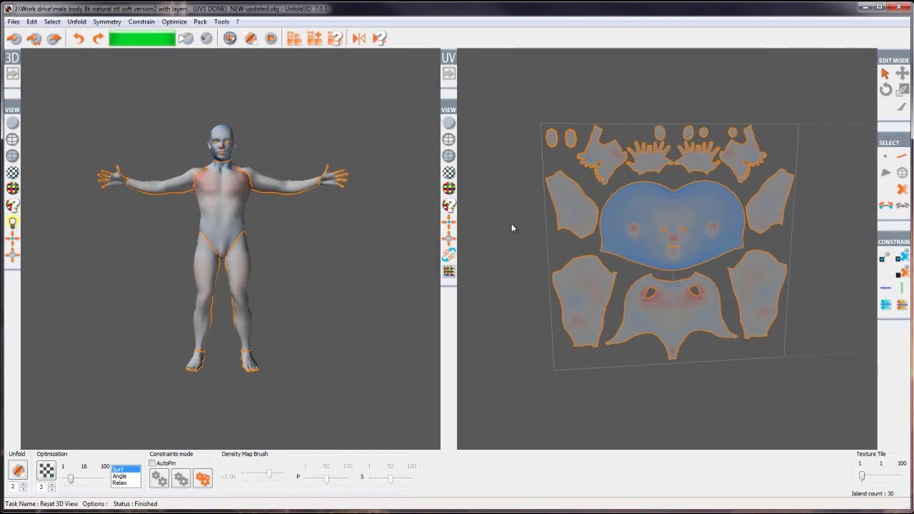
# Step: Tilt the UV layout into perspective, then reset it to the flat face-on view
pyautogui.moveTo(511, 224); pyautogui.dragTo(542, 221, button='middle')
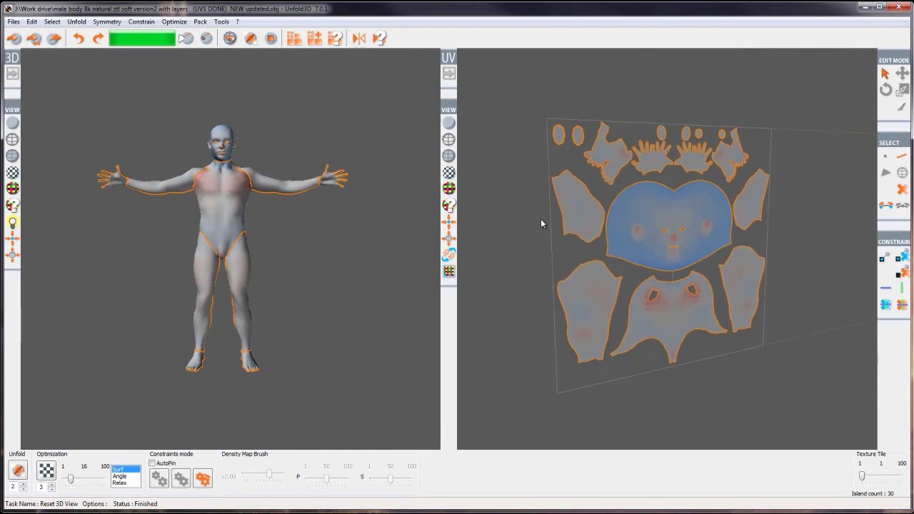
pyautogui.click(449, 257)
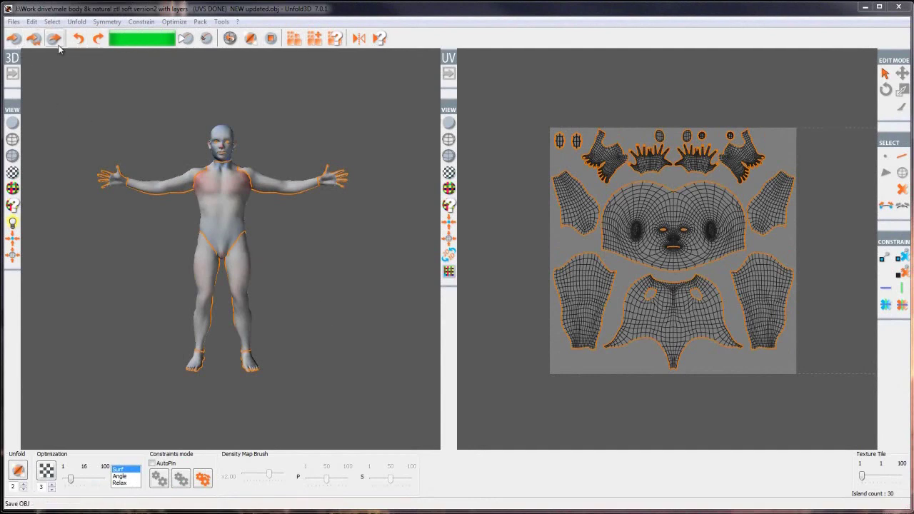
pyautogui.click(14, 21)
pyautogui.moveTo(74, 23)
pyautogui.click(123, 71)
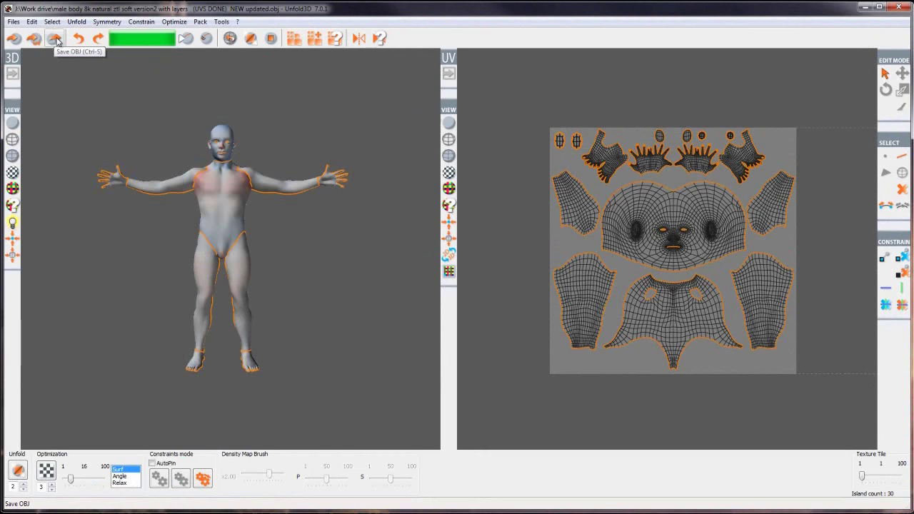
pyautogui.click(15, 22)
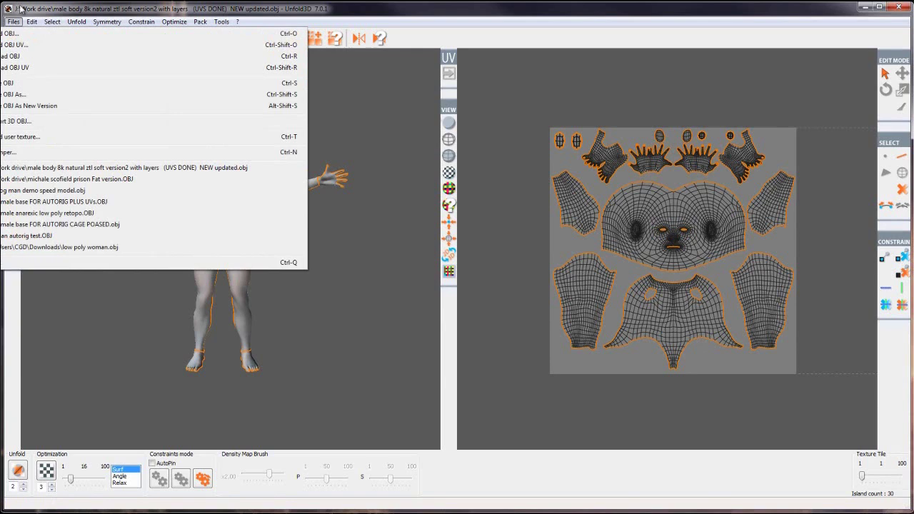
pyautogui.click(17, 21)
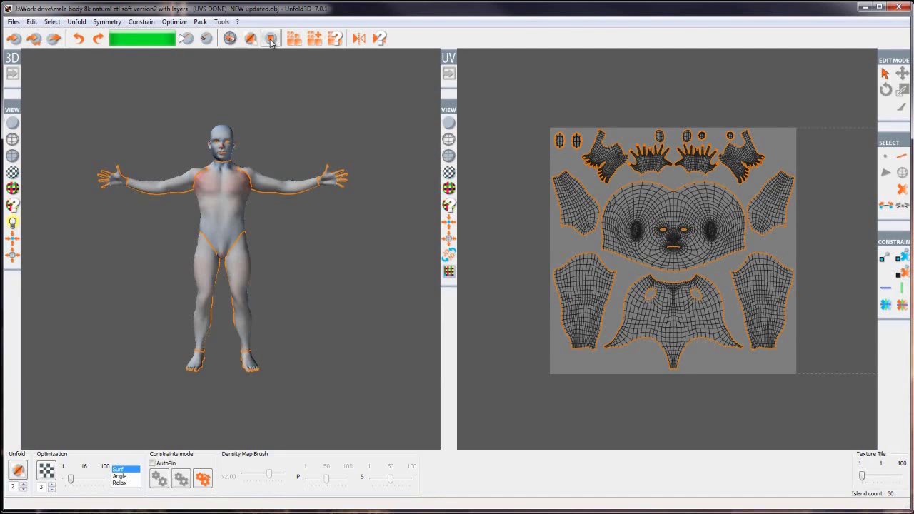
# Step: Reset the 3D view so the body model sits lower in the viewport
pyautogui.click(270, 38)
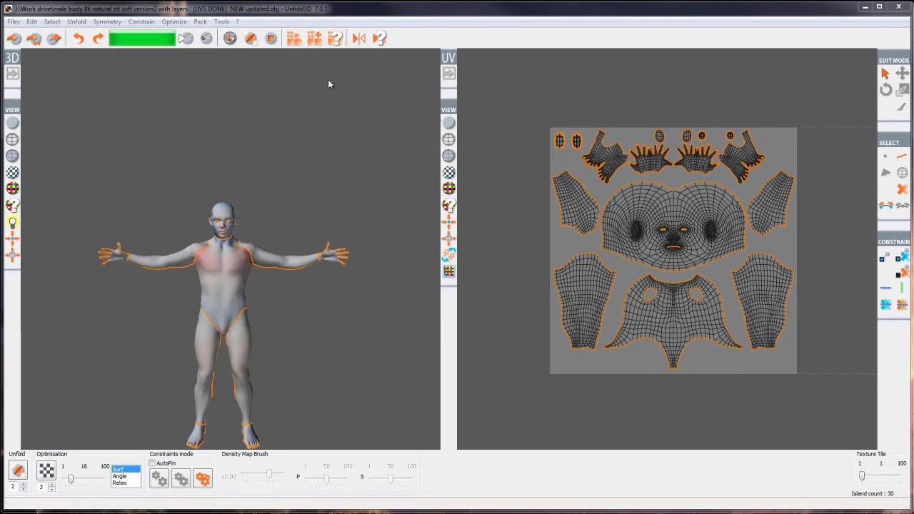
pyautogui.click(335, 40)
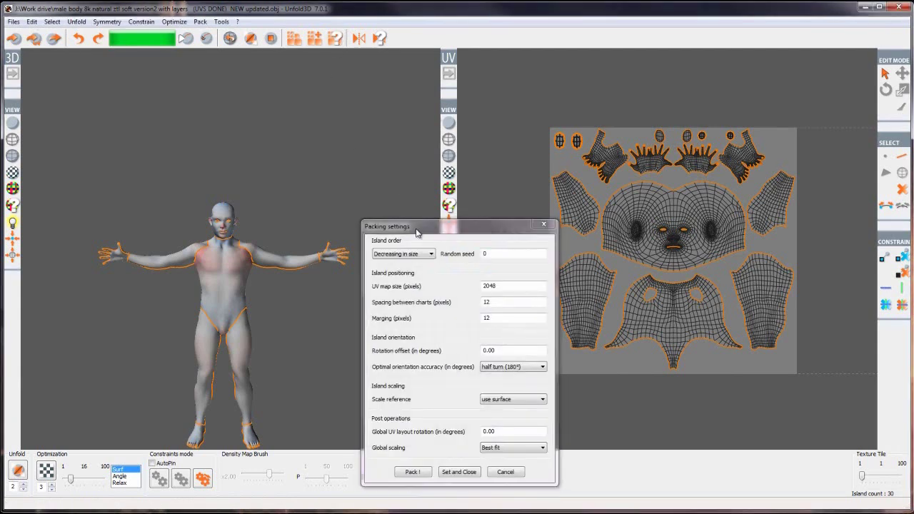
pyautogui.moveTo(414, 230); pyautogui.dragTo(325, 102)
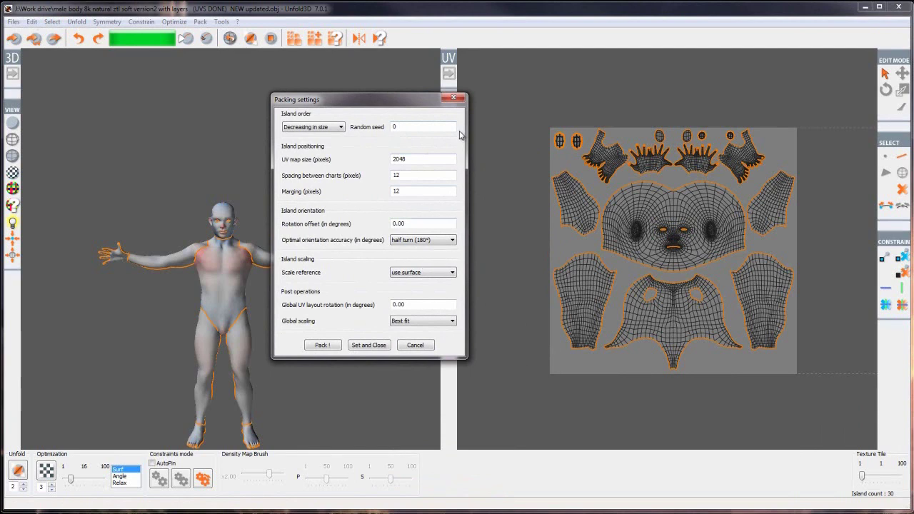
pyautogui.click(457, 102)
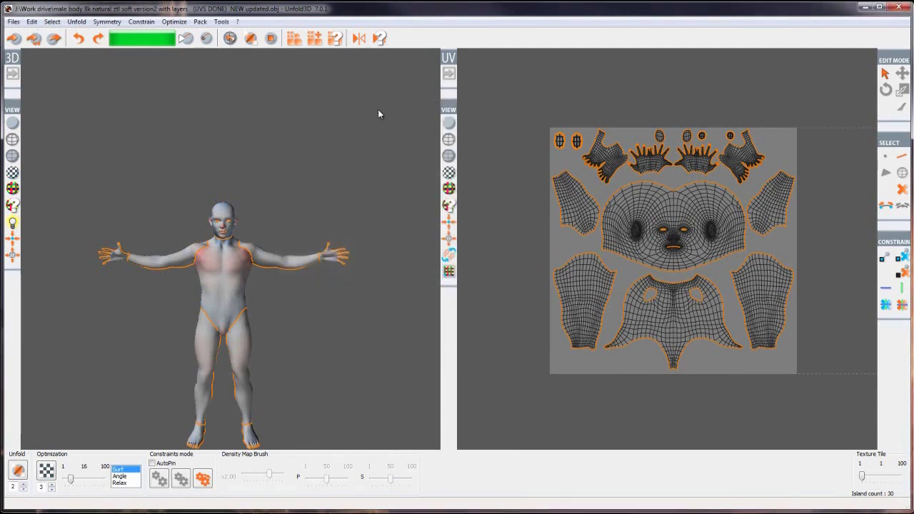
# Step: Set a symmetry plane through the body's centre via Symmetry Settings, shading one half darker
pyautogui.click(380, 41)
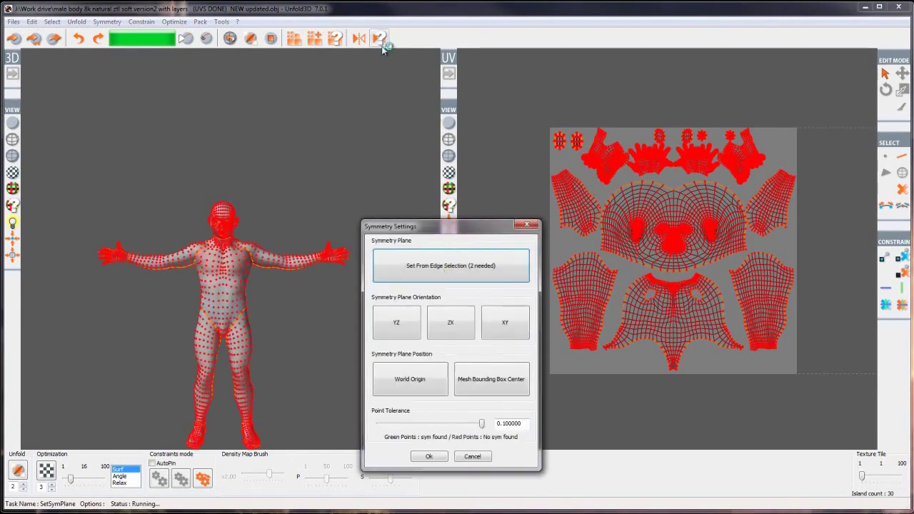
pyautogui.moveTo(435, 227); pyautogui.dragTo(385, 156)
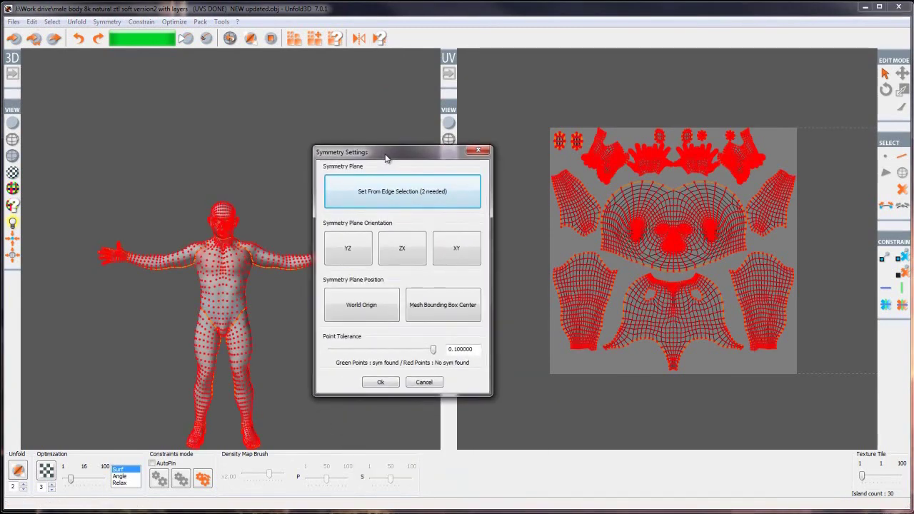
pyautogui.click(475, 152)
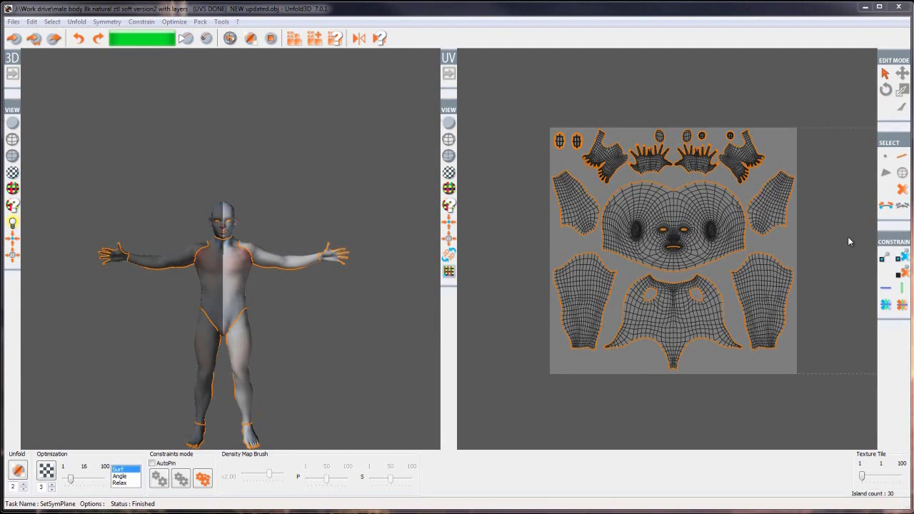
pyautogui.click(886, 74)
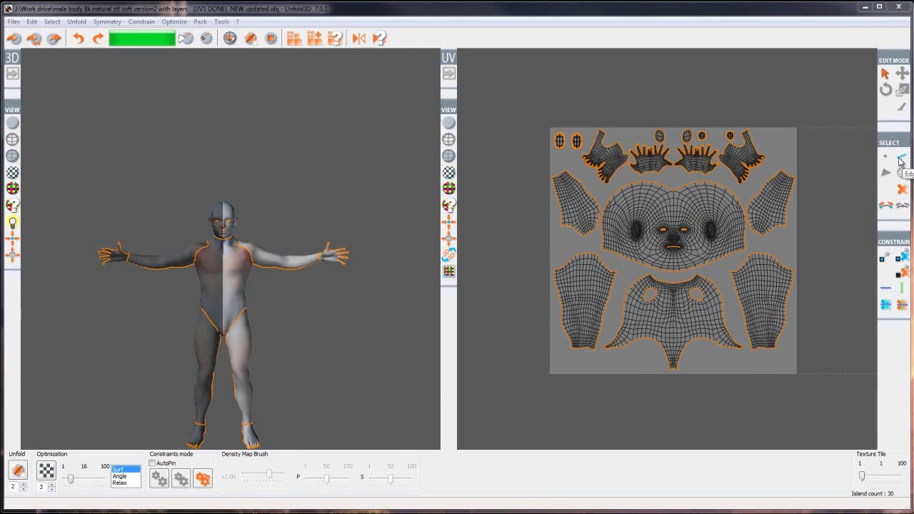
pyautogui.click(886, 207)
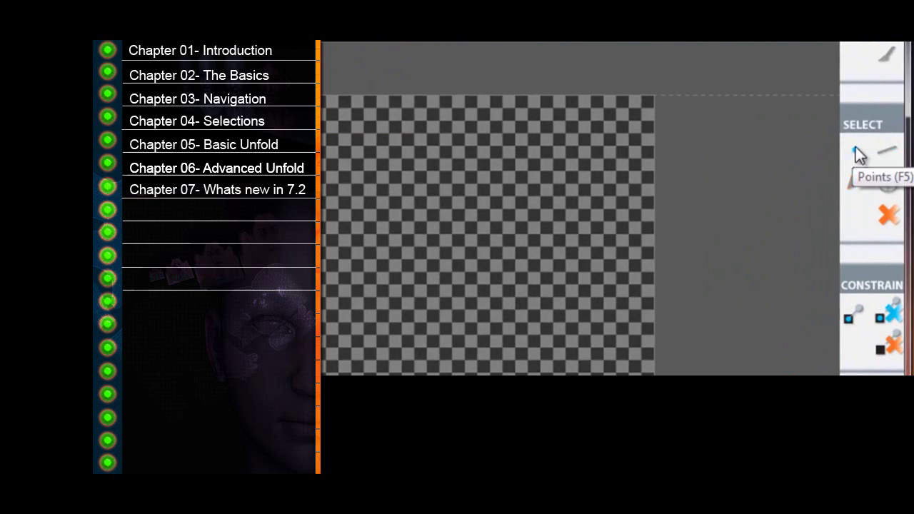
# Step: Change the selection mode from points (F5) to edges
pyautogui.click(858, 153)
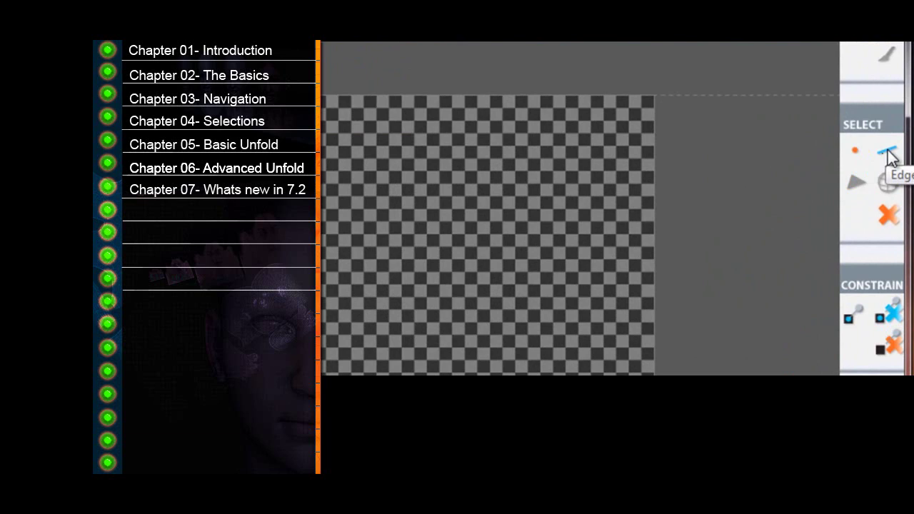
pyautogui.click(887, 153)
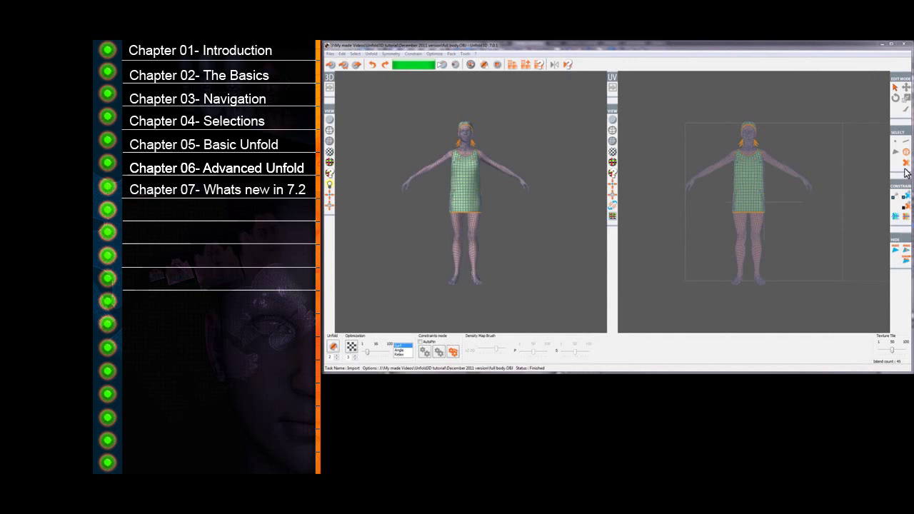
# Step: Switch to mesh-island selection and select the woman model's skin island
pyautogui.click(906, 154)
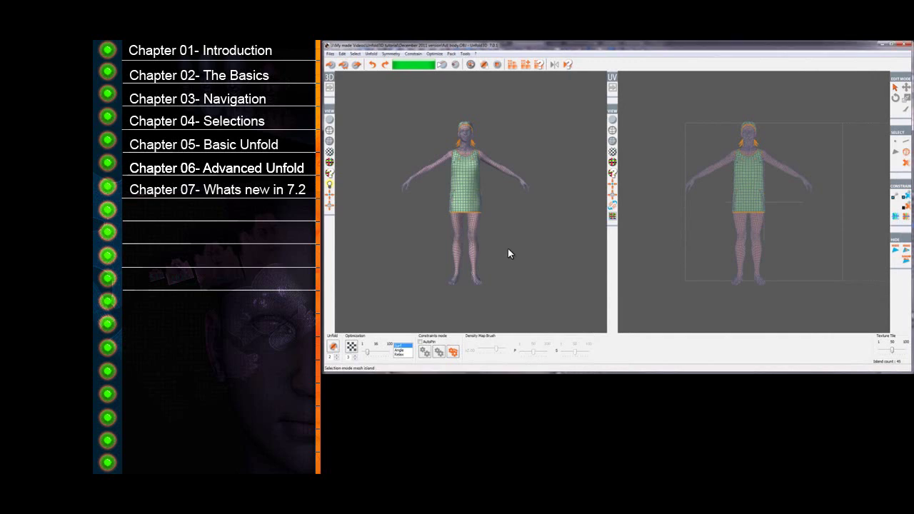
pyautogui.click(471, 222)
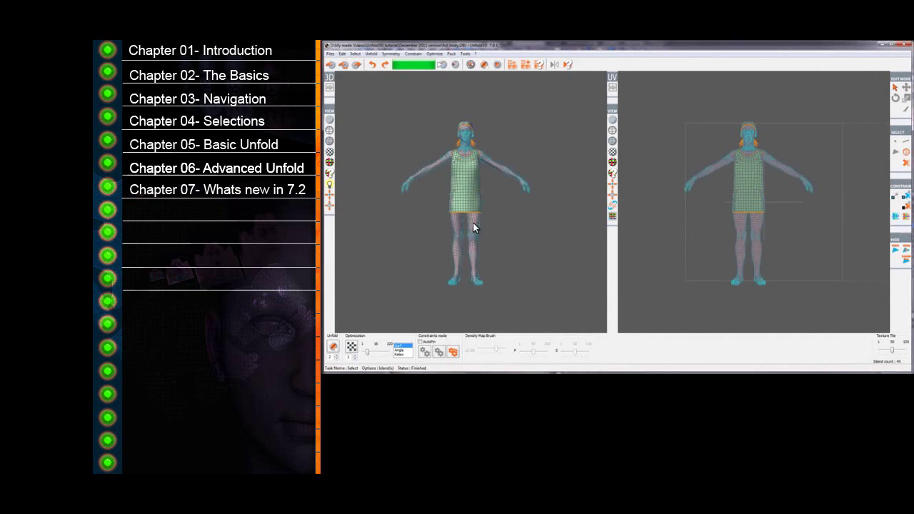